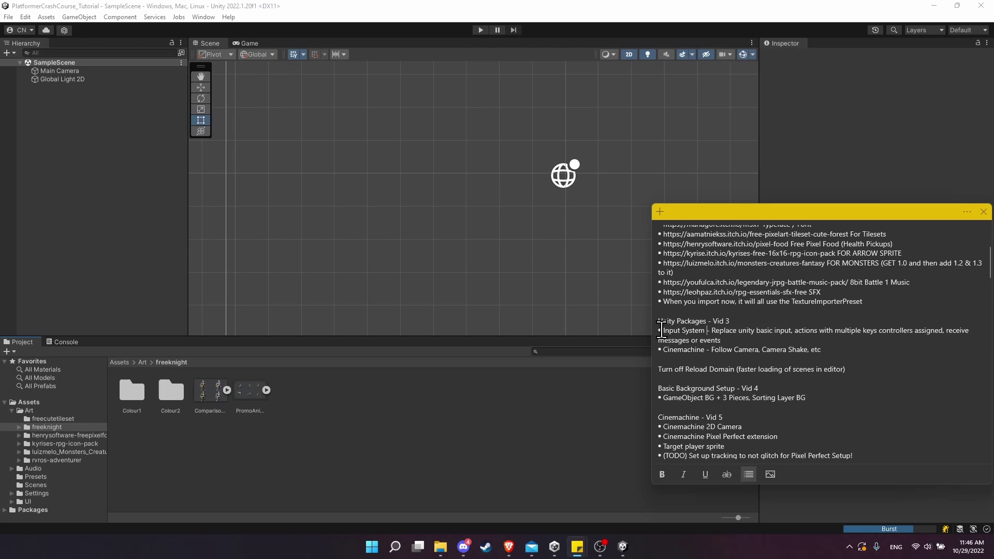
Highlight the Input System and 'Turn off Reload Domain' lines in the setup notes, then return to Unity.
triple_click(688, 332)
click(695, 331)
drag(660, 369, 736, 369)
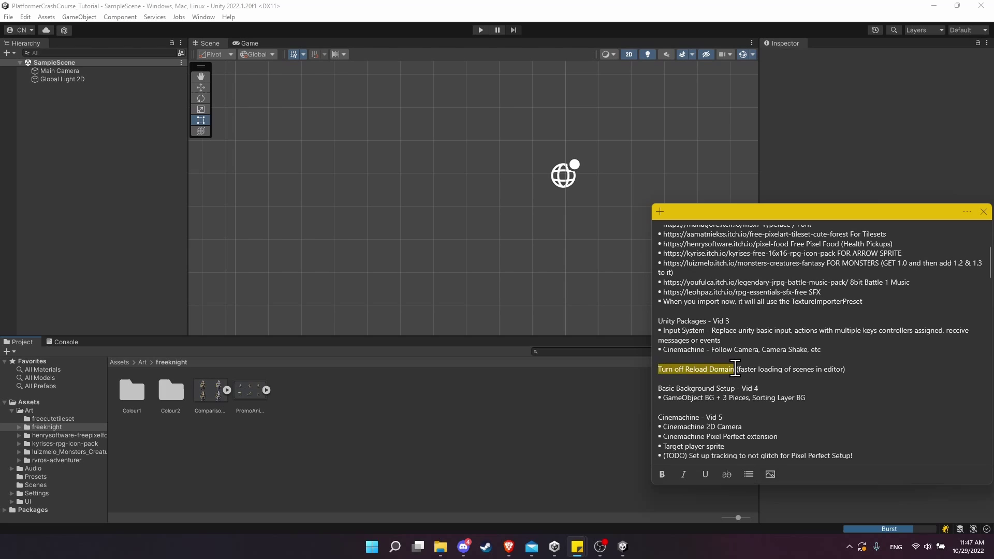
click(735, 369)
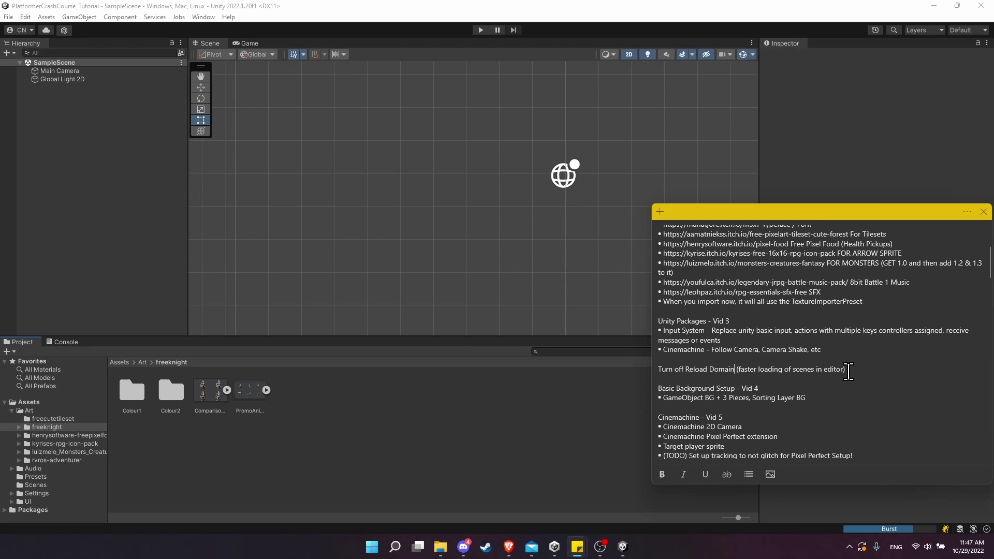
click(626, 398)
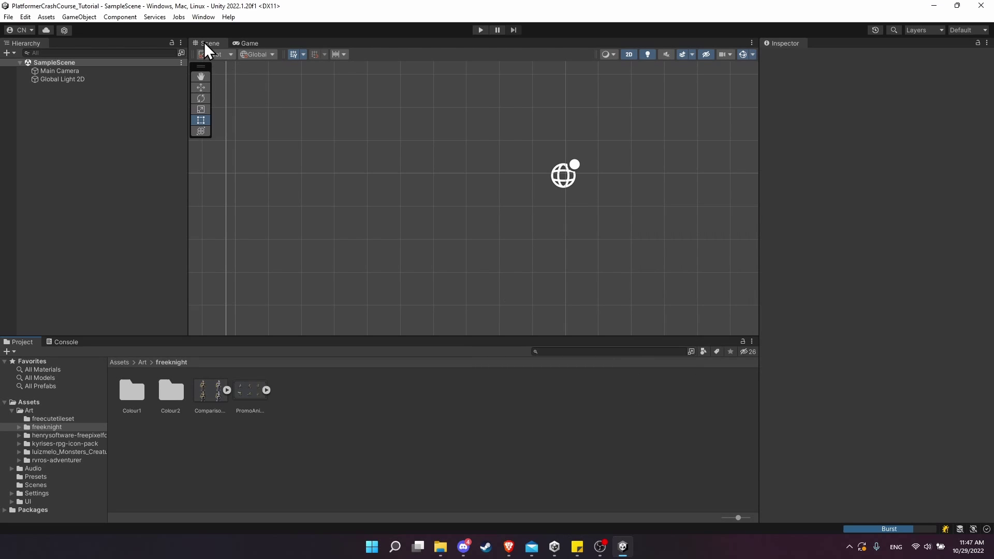
Open Package Manager, list the Unity Registry, and search 'cinemach' to find Cinemachine 2.8.9.
click(198, 20)
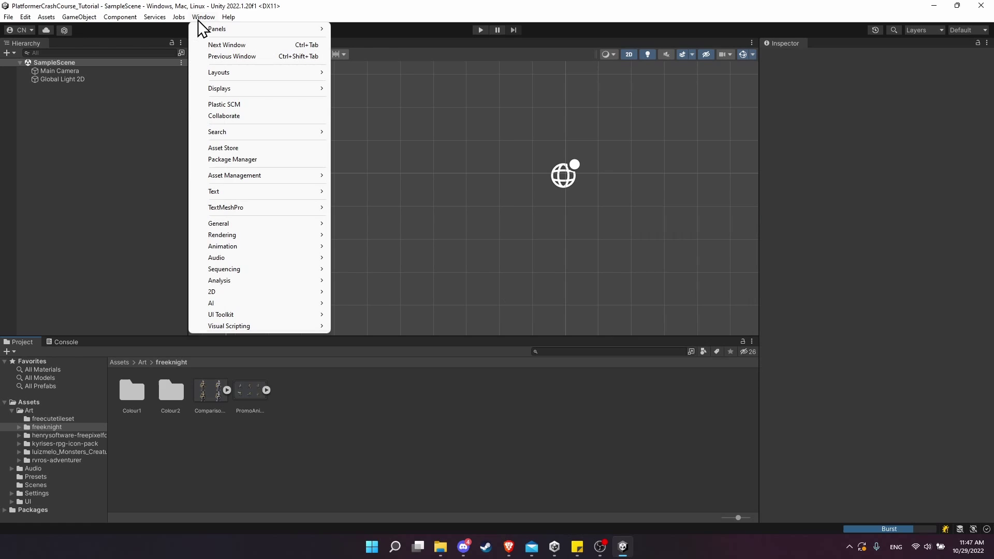
click(223, 158)
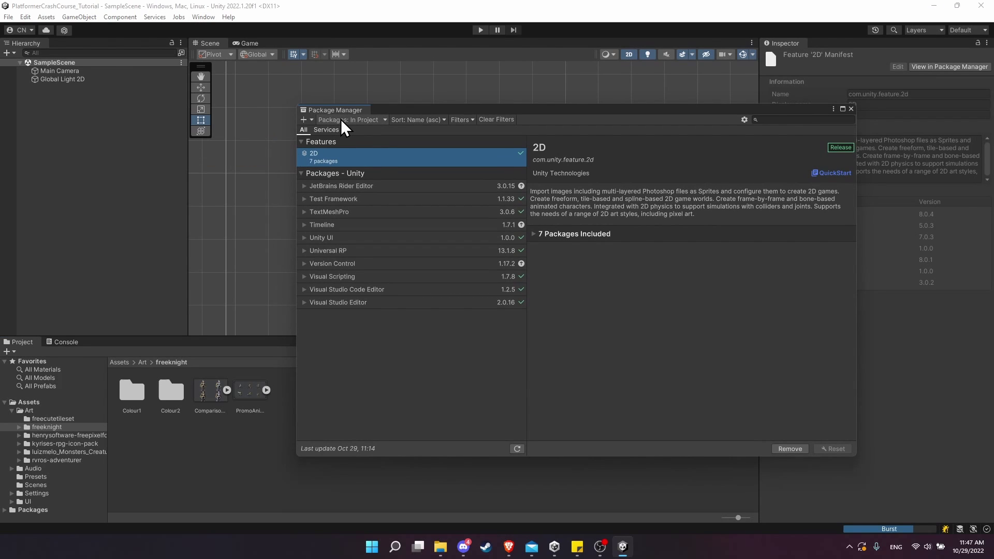
click(340, 119)
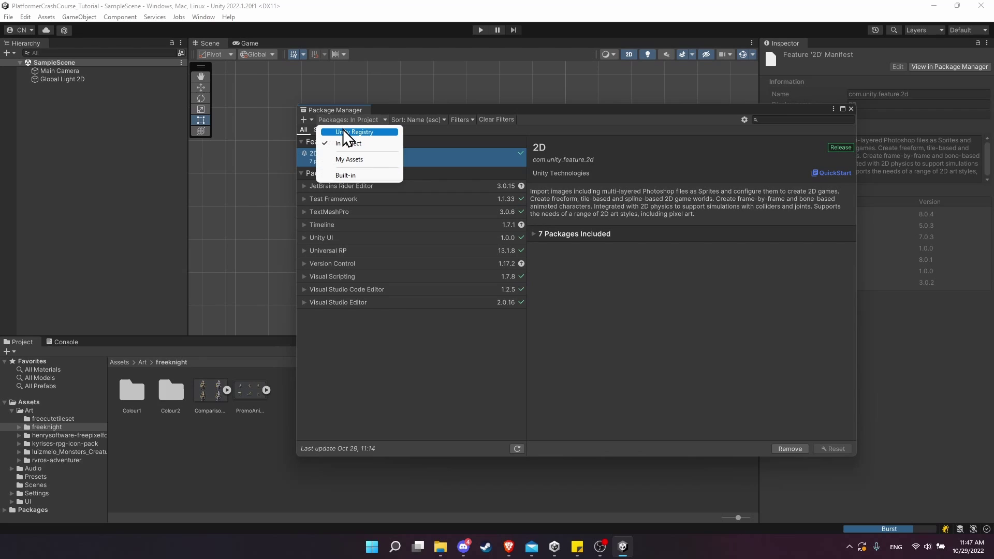
click(343, 132)
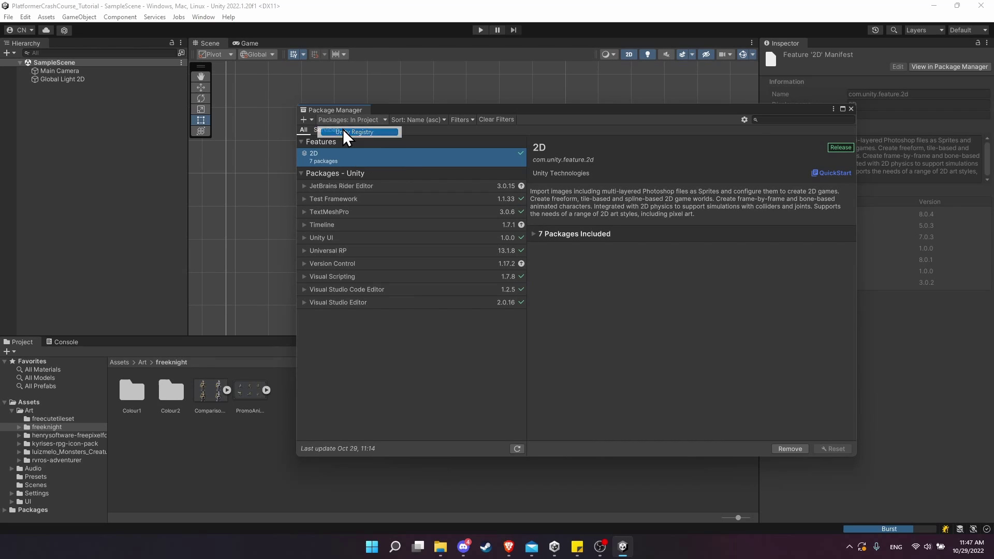
click(776, 120)
text(cinemach)
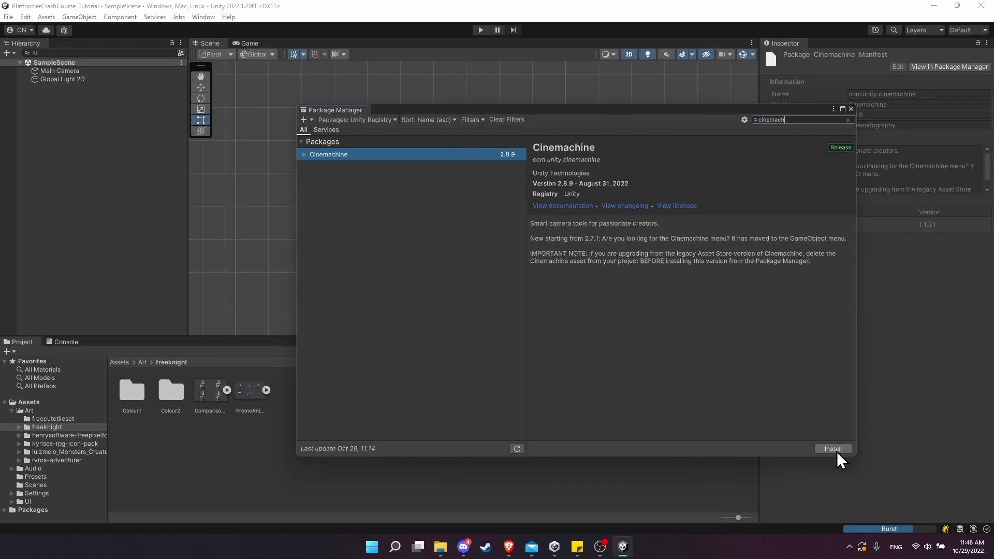
Install Cinemachine, then search 'input' and install the Input System 1.4.3 package.
click(835, 449)
click(794, 119)
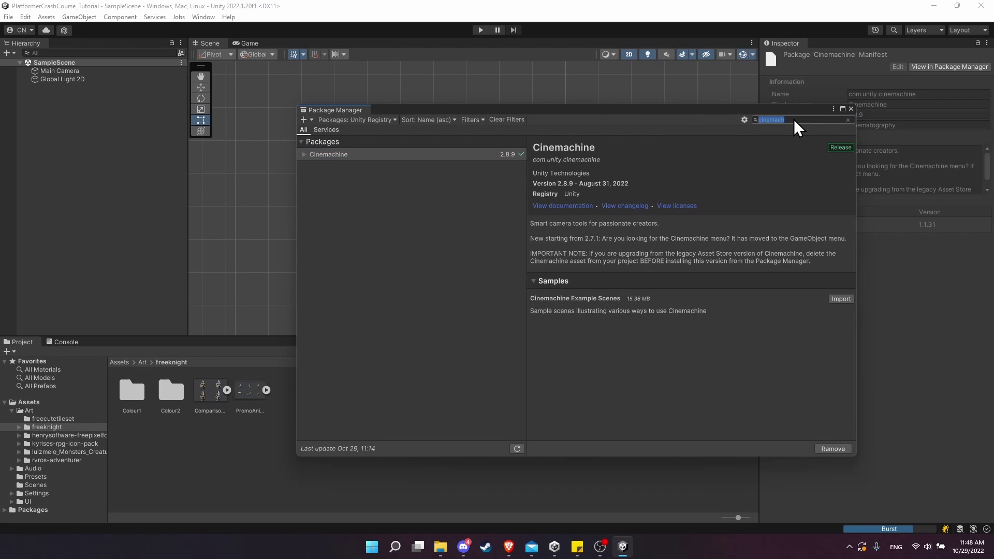
text(inpu)
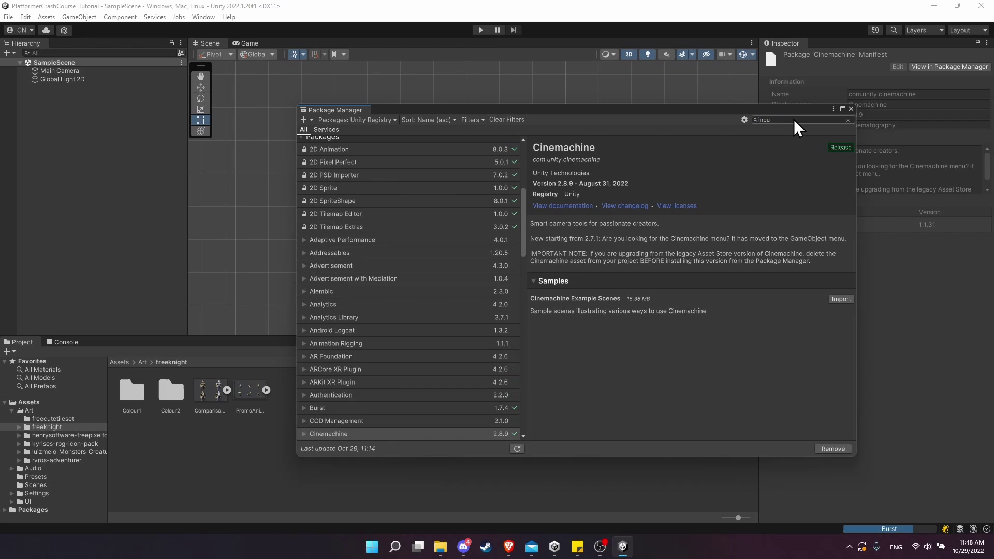
text(t)
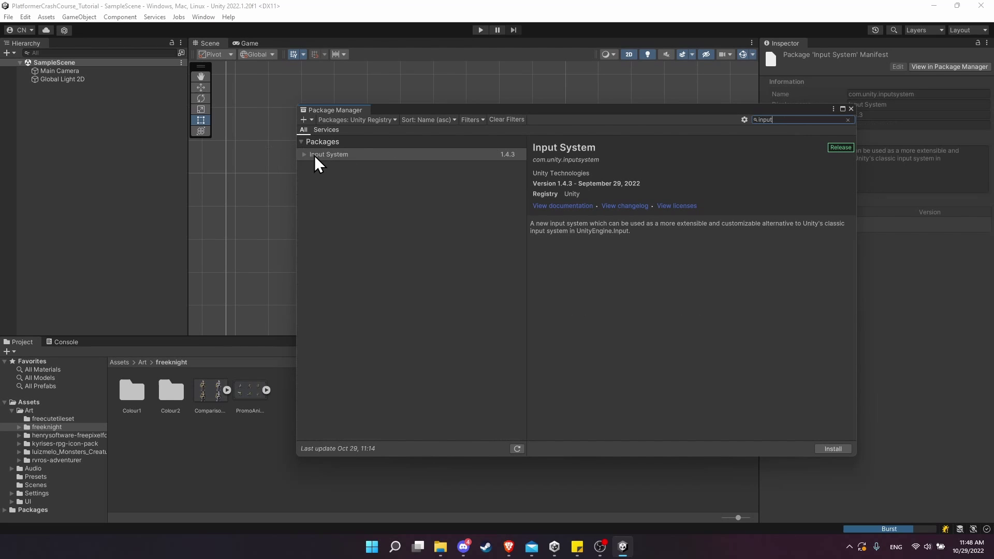
click(835, 400)
click(840, 449)
drag(505, 227, 492, 226)
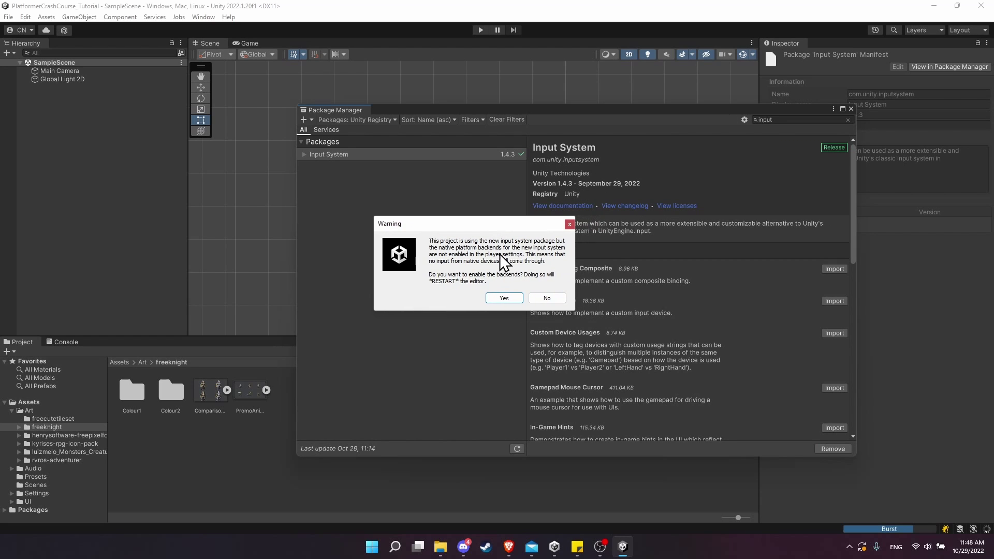
Accept enabling the native input backends and restart while the registry list reloads.
click(517, 300)
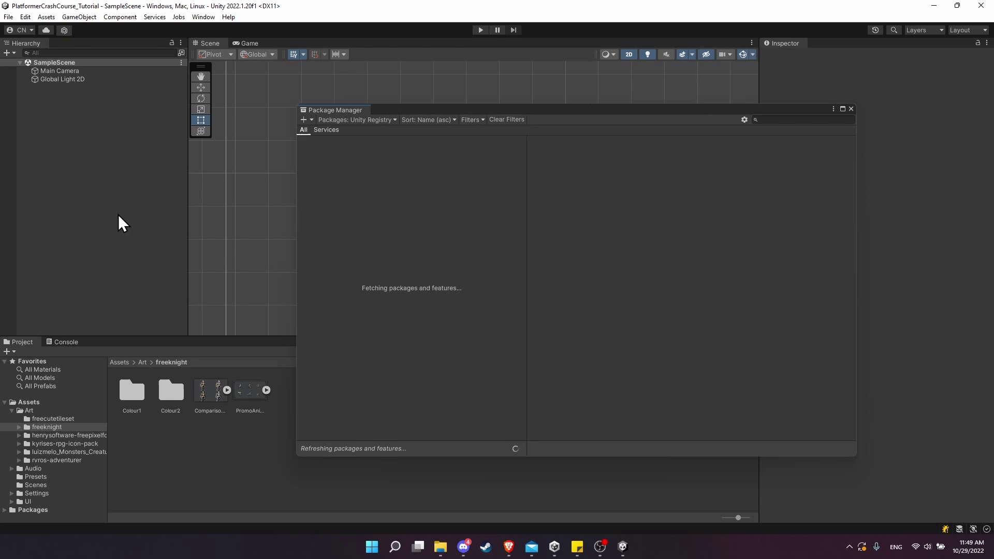
click(67, 343)
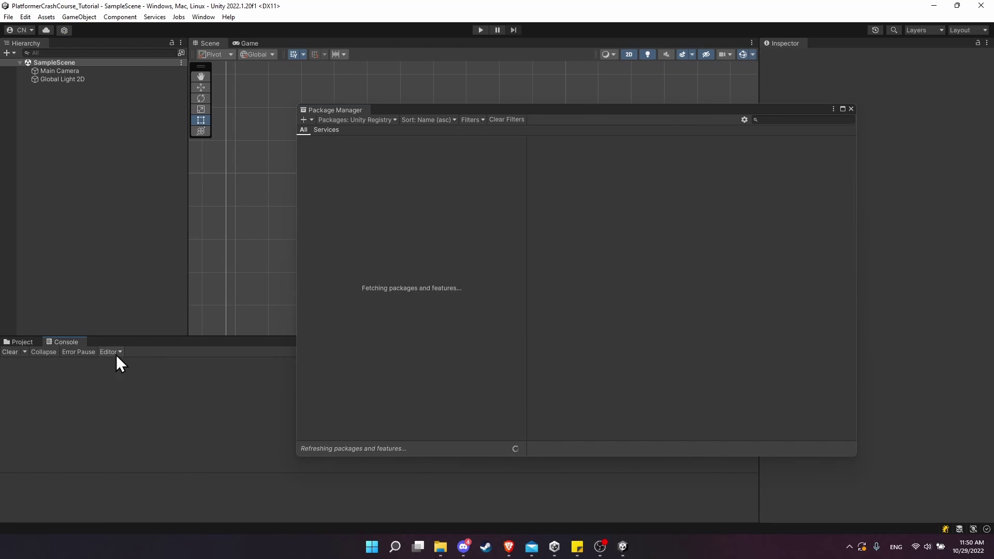
click(29, 342)
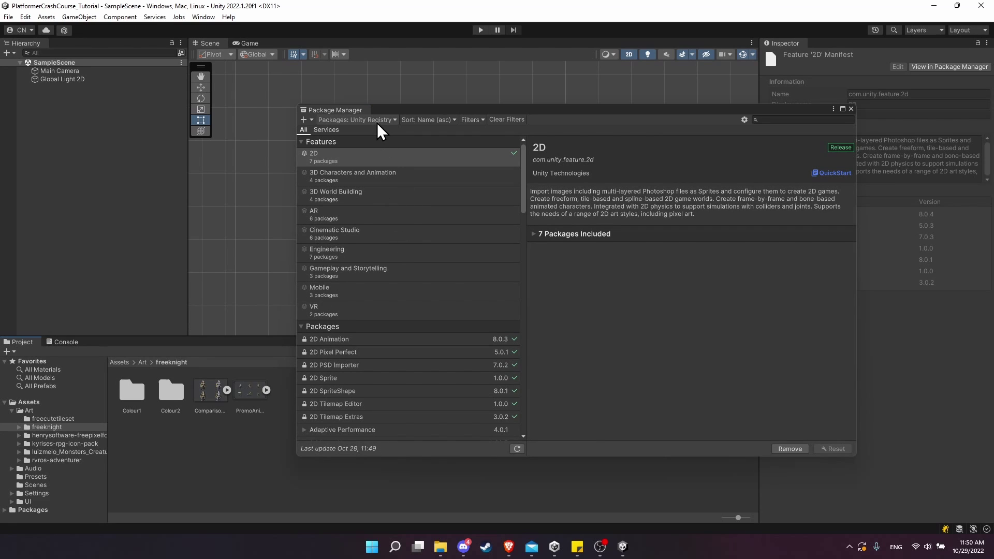
Check Input System under Packages: In Project, then close Package Manager and reopen the notes.
click(355, 121)
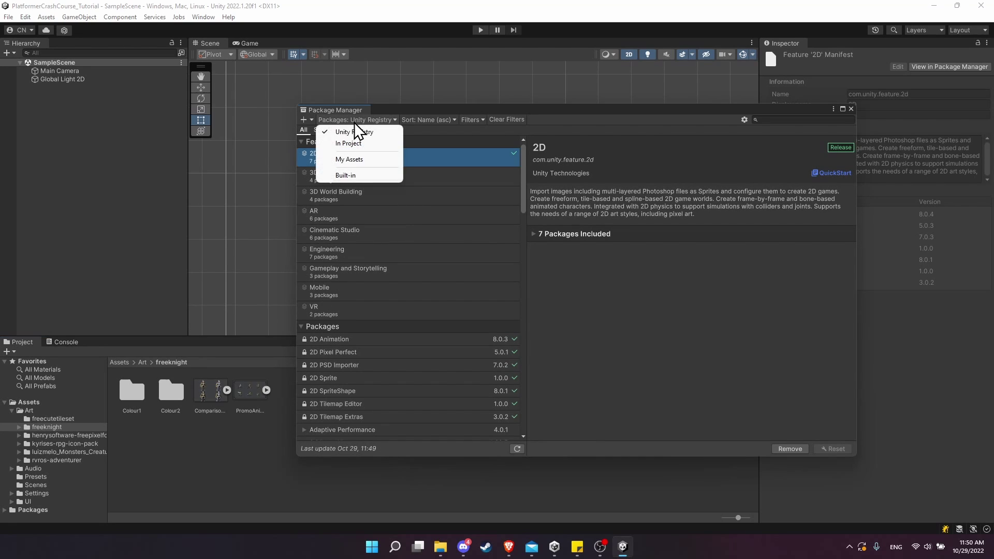
click(357, 143)
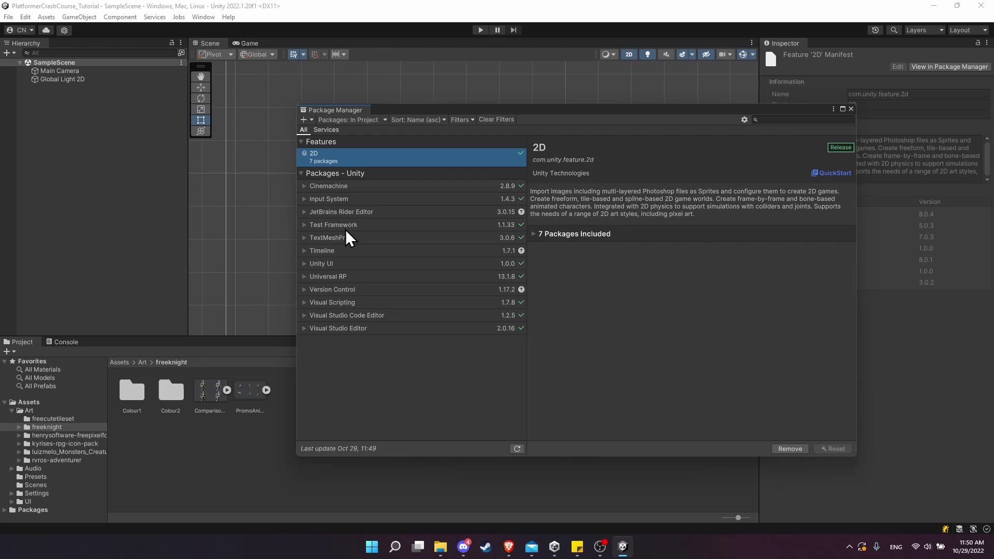
click(354, 200)
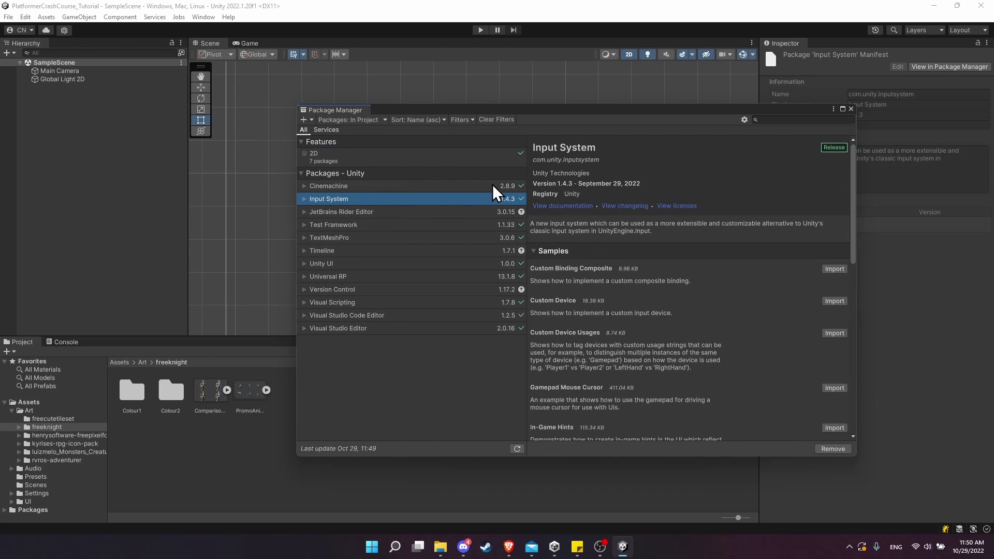
click(851, 108)
click(577, 546)
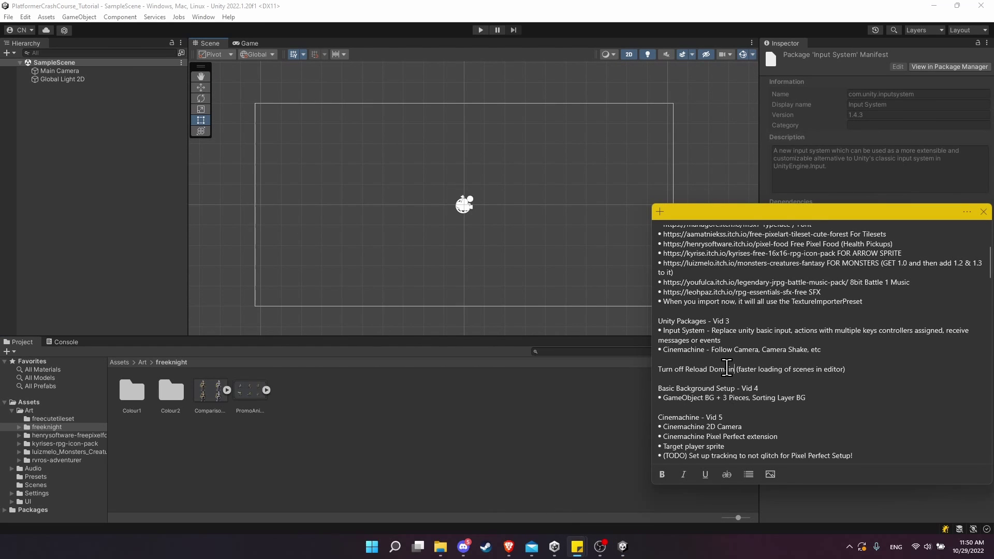
Run and stop a quick Play Mode test of the empty SampleScene, then open the Edit menu.
click(613, 394)
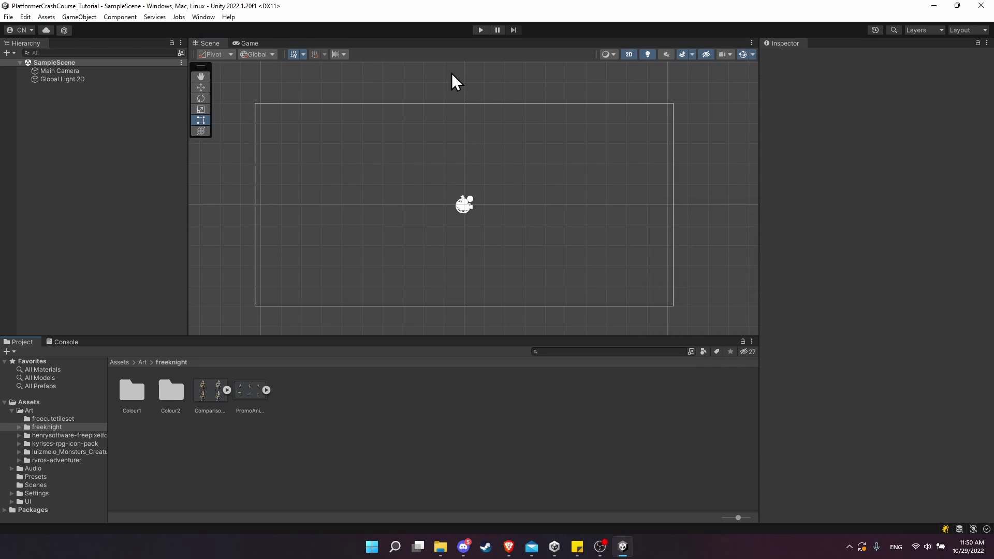
click(479, 29)
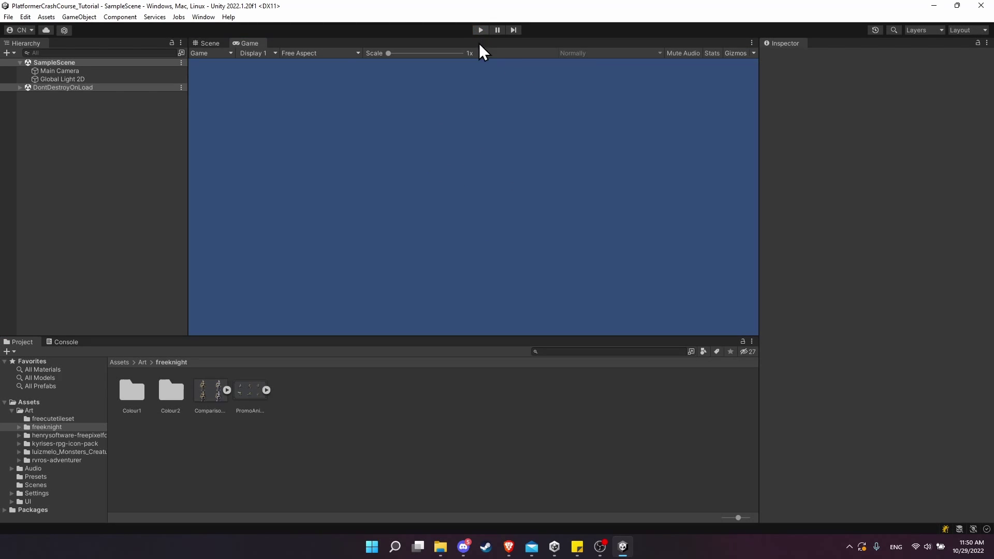
click(480, 29)
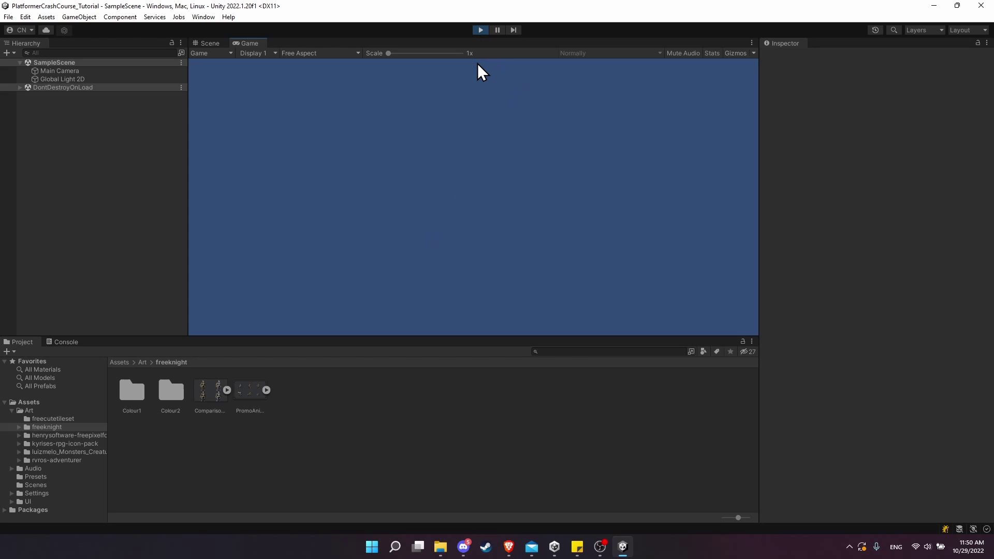
click(481, 26)
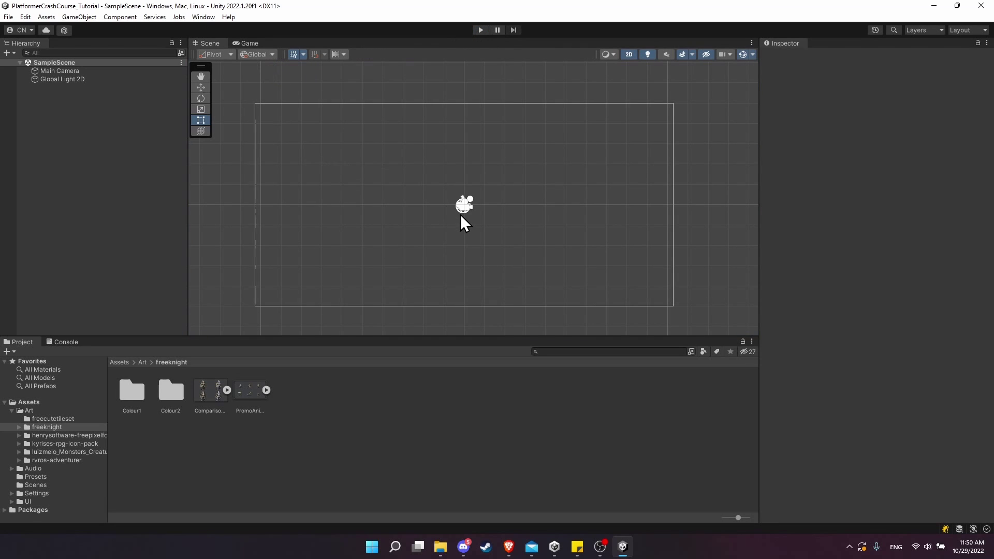
click(25, 17)
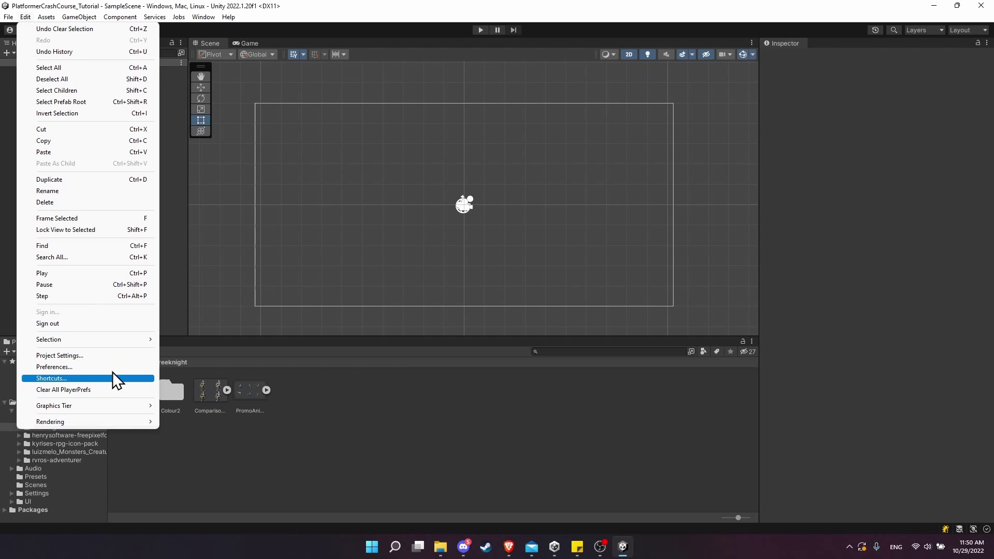
In Project Settings > Editor, enable Enter Play Mode Options with Reload Domain turned off.
click(112, 355)
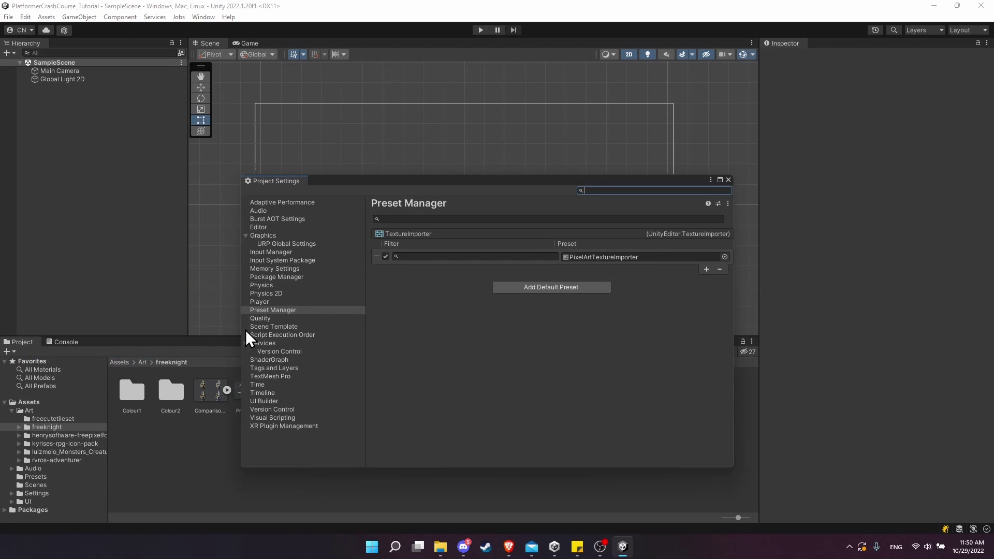
click(262, 227)
scroll(476, 373, down, 5)
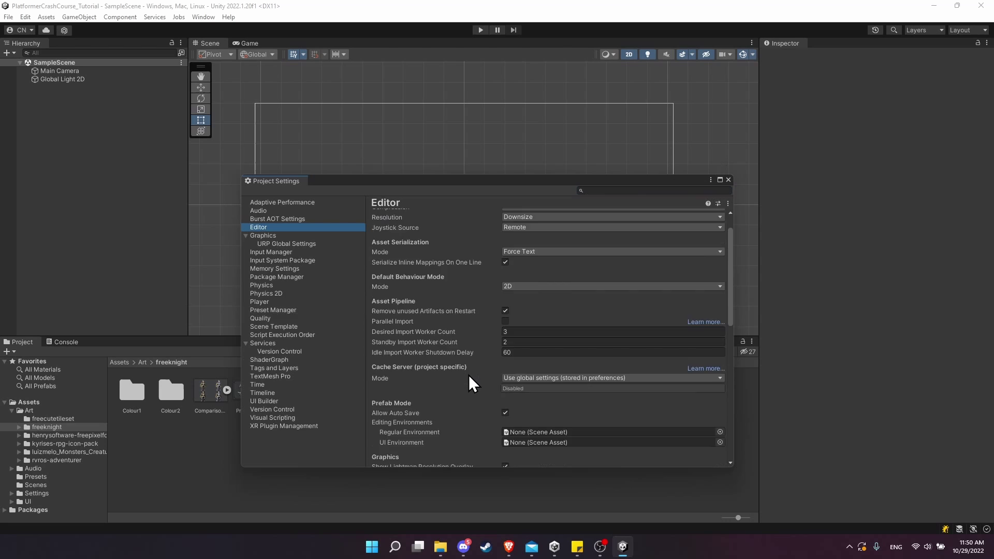
scroll(469, 376, down, 10)
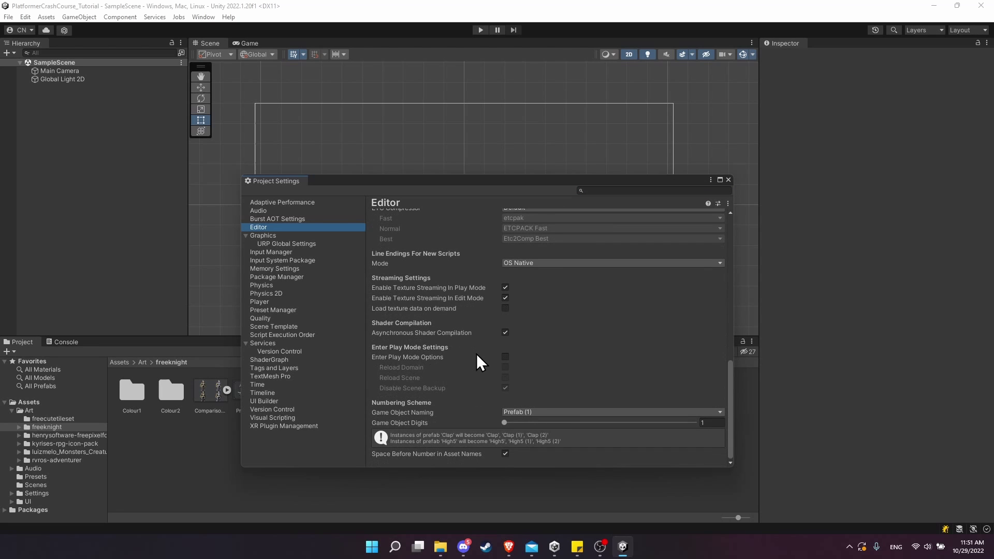
click(504, 357)
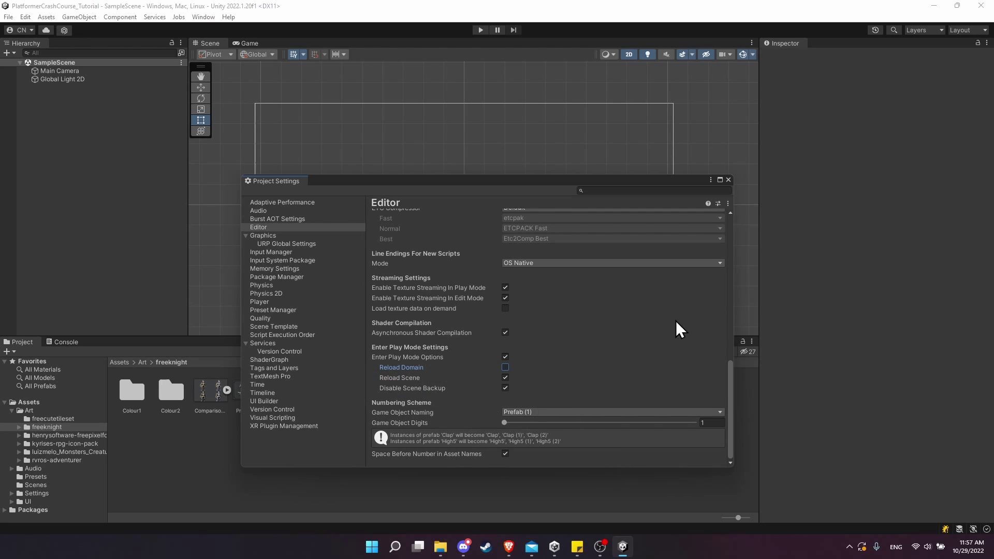
click(728, 180)
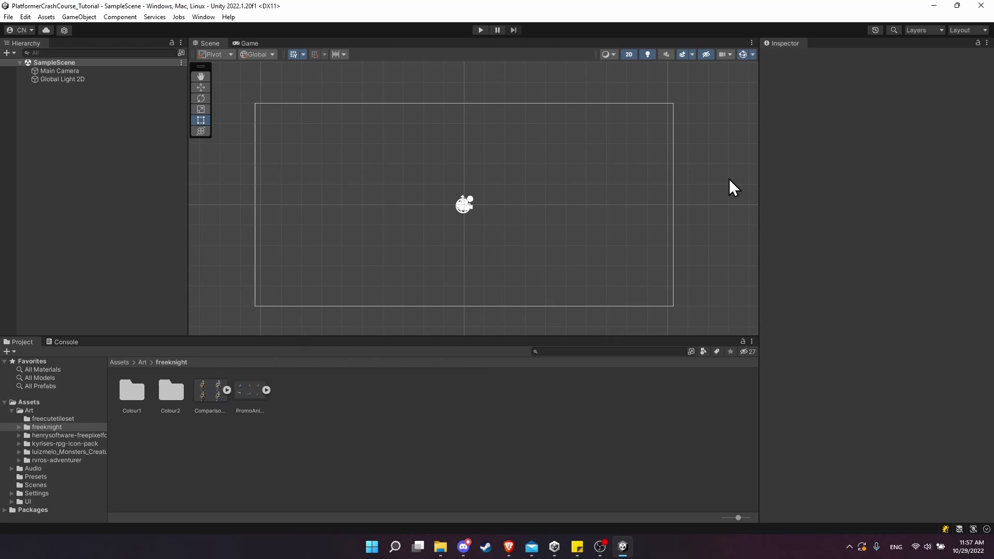
click(481, 30)
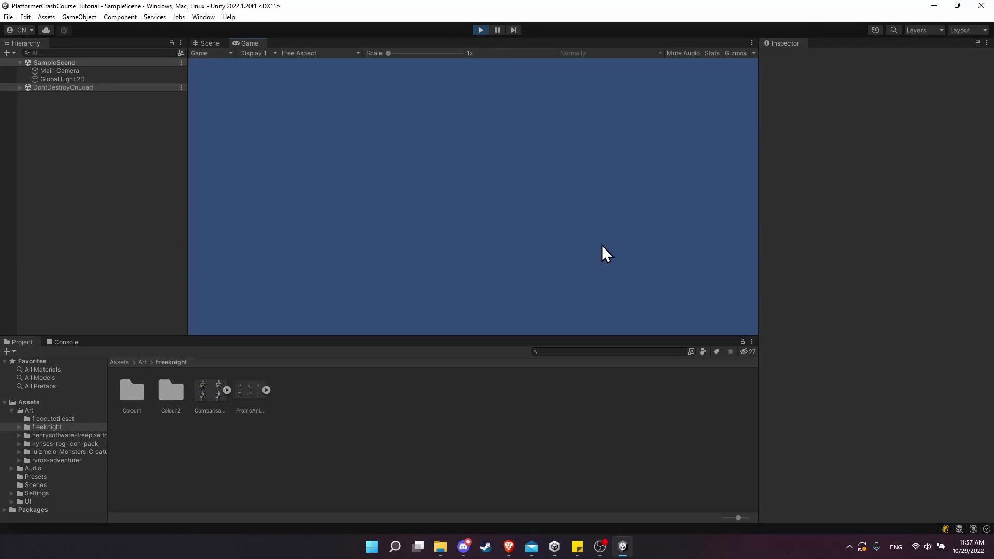
click(480, 30)
click(481, 29)
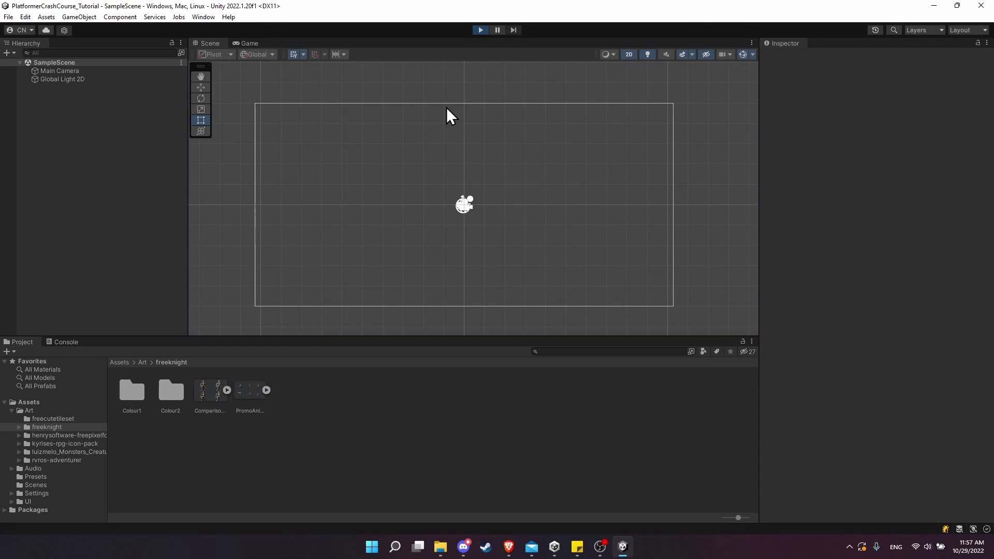
click(480, 30)
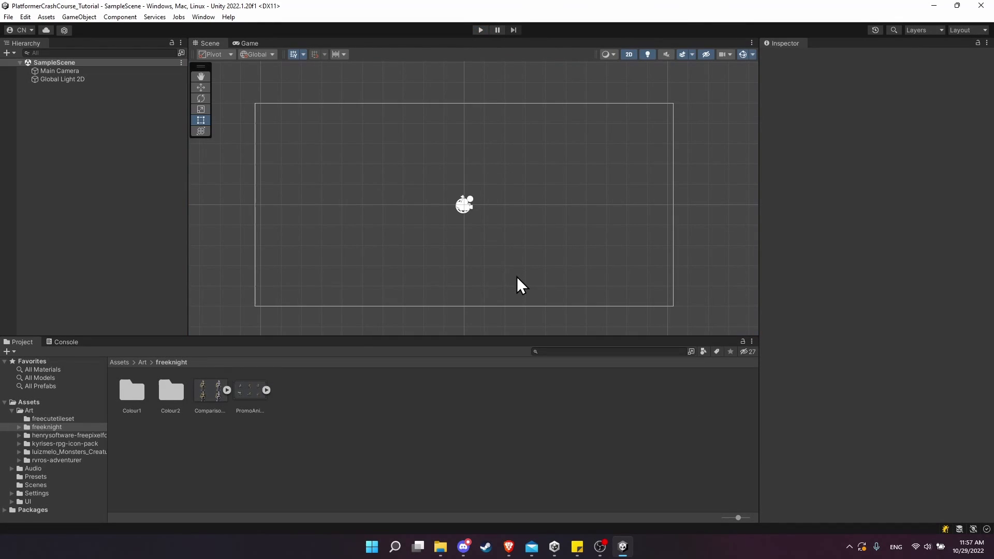